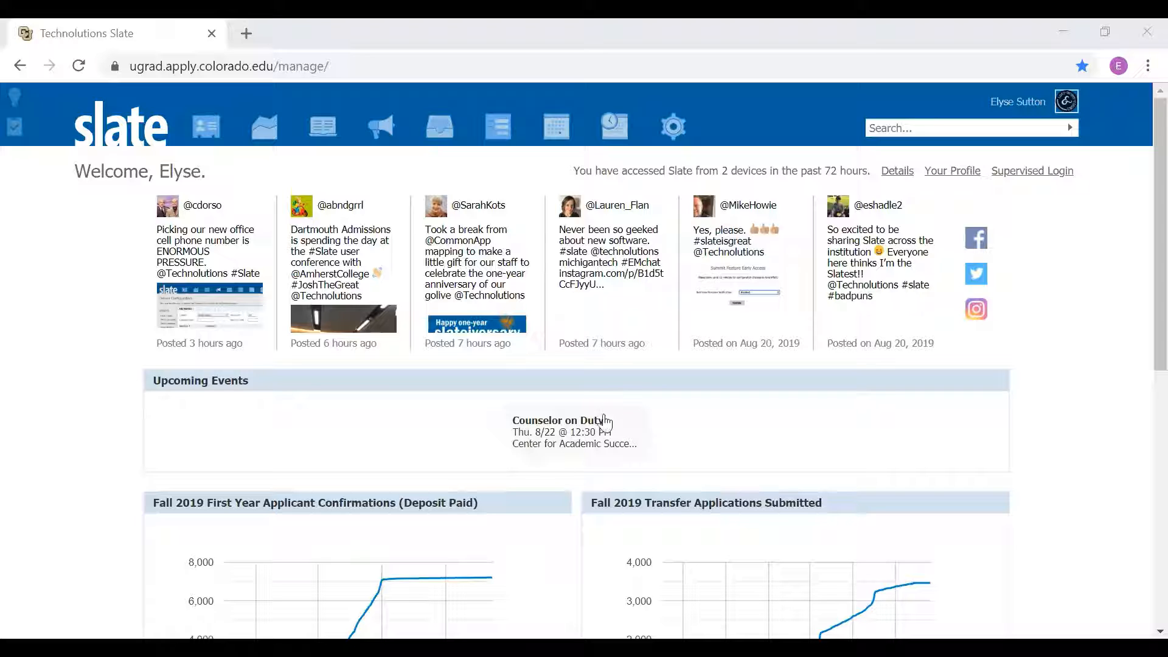
- Open the recent JeffCo Fall18 trip and open the September 7 Golden High School event from its itinerary
mouse_move(561, 128)
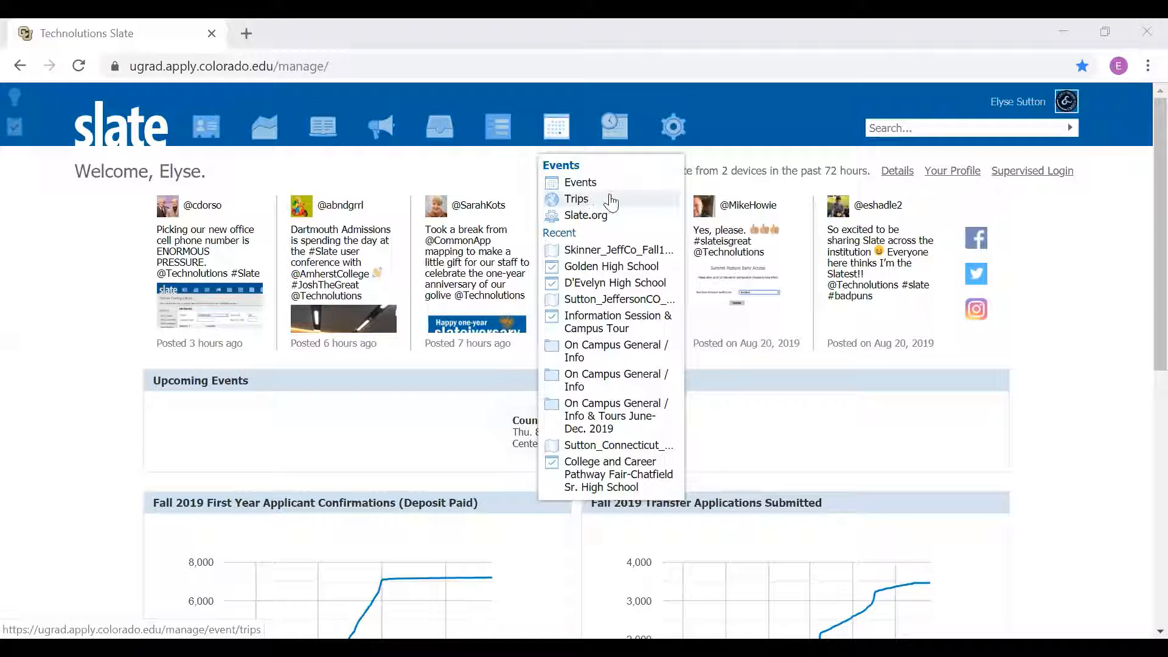
left_click(611, 251)
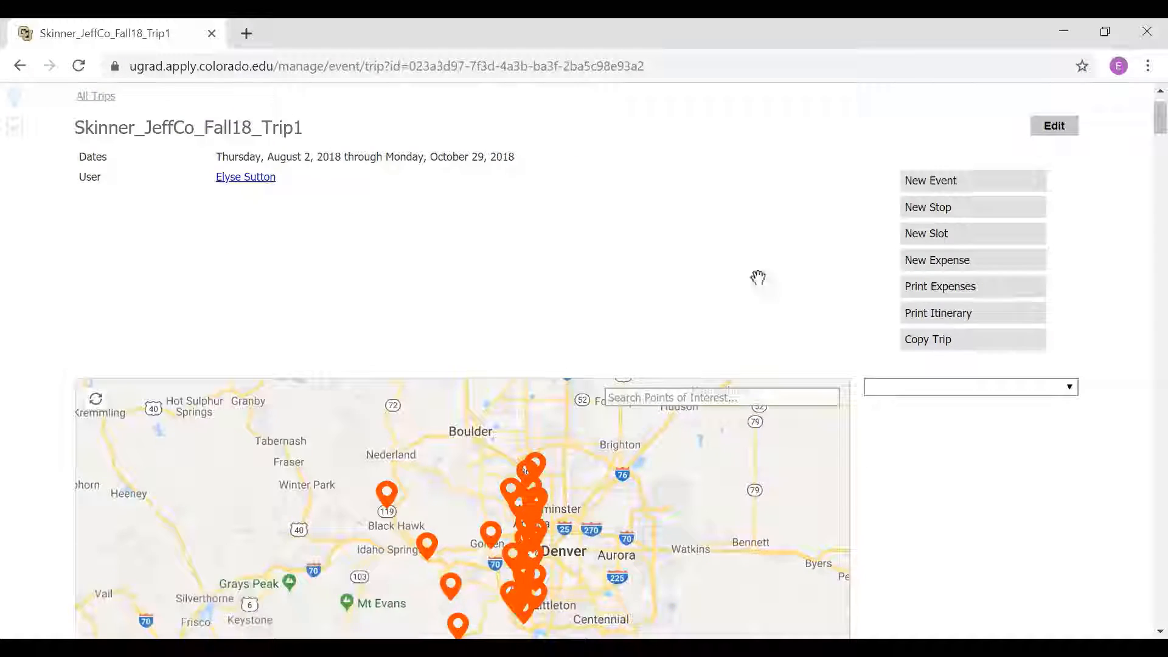
scroll(764, 271, "down", 5)
scroll(768, 268, "down", 3)
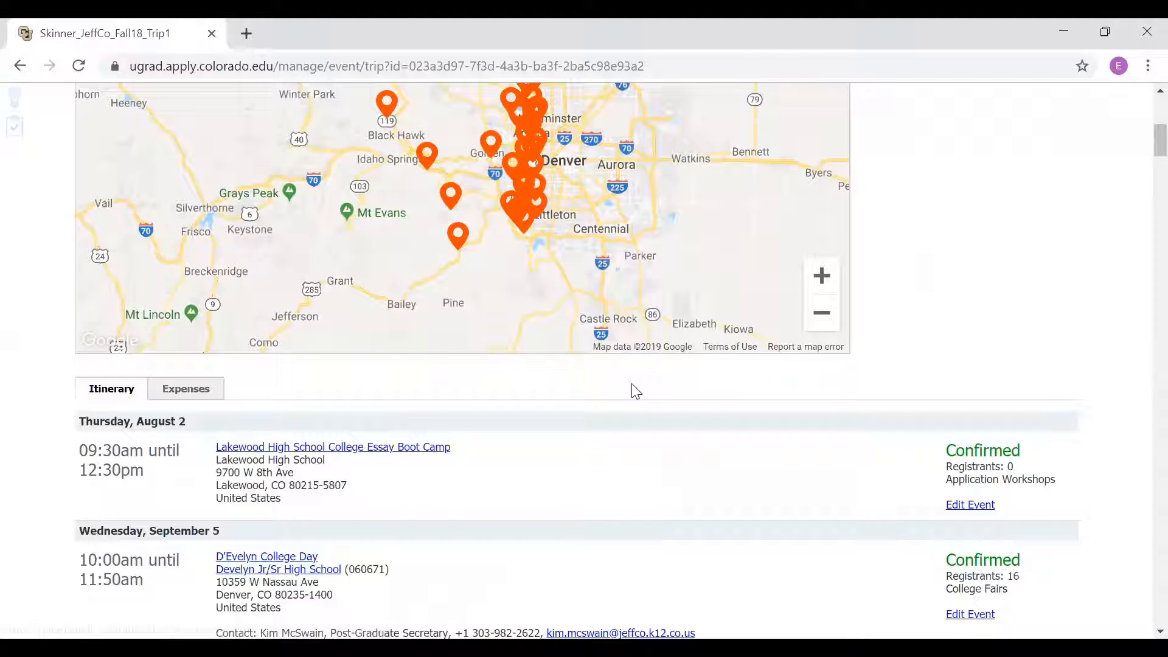
scroll(632, 391, "down", 1)
scroll(633, 391, "down", 6)
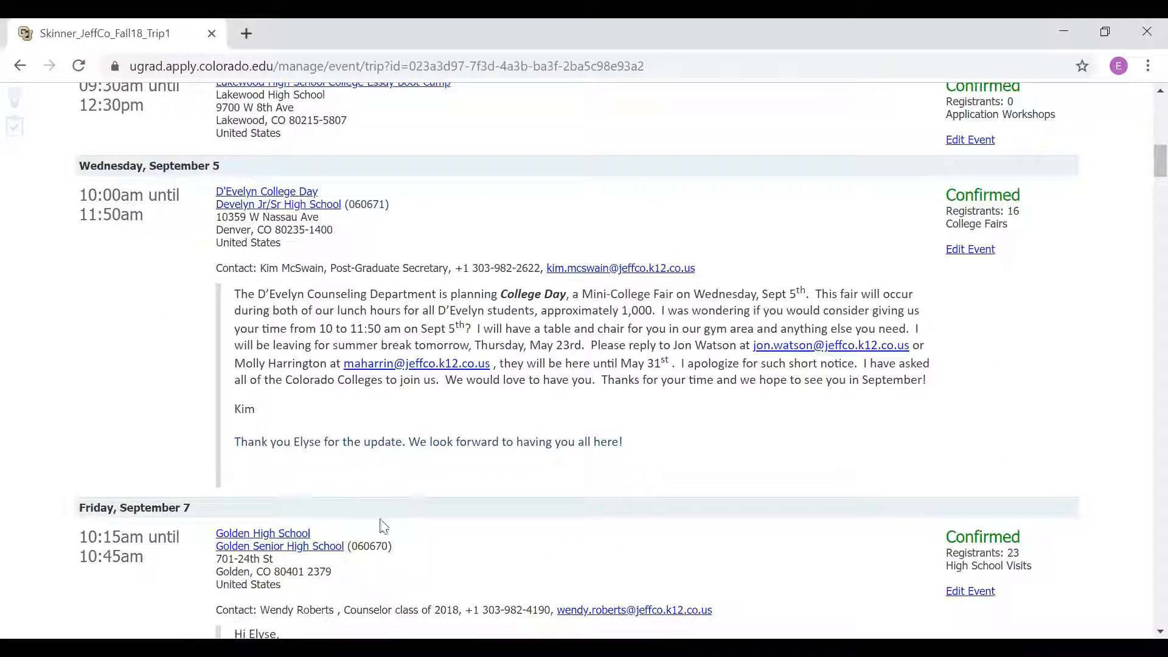
left_click(304, 536)
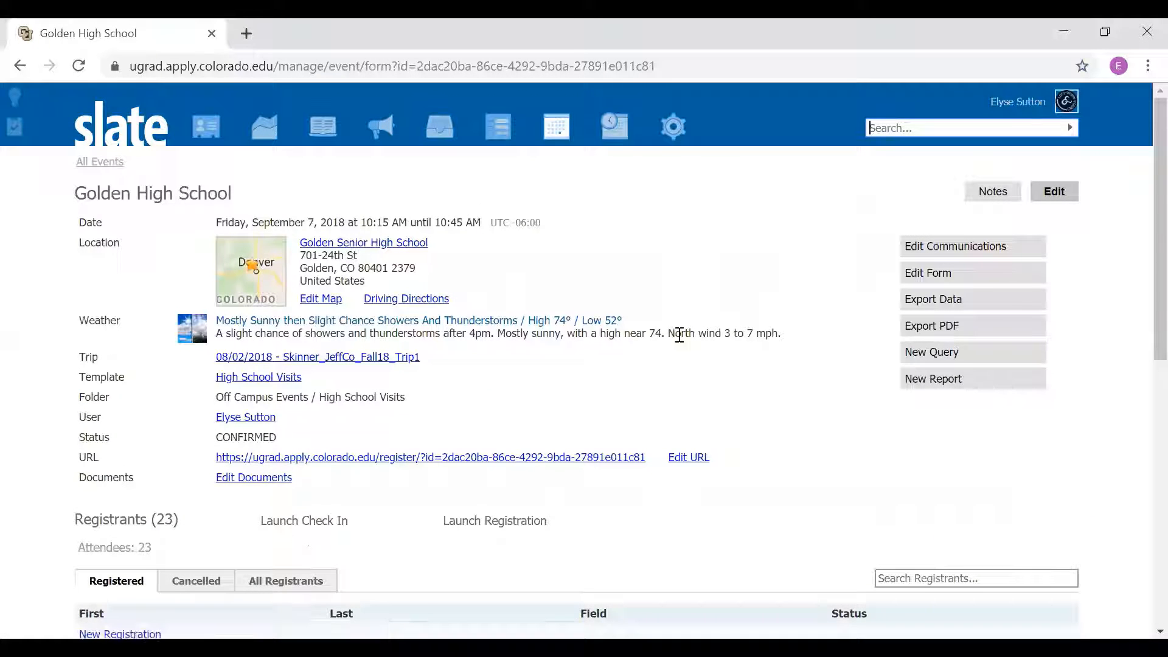
- Review the pre-trip and post-trip fields in the Golden High School visit's notes and save the notes
left_click(987, 195)
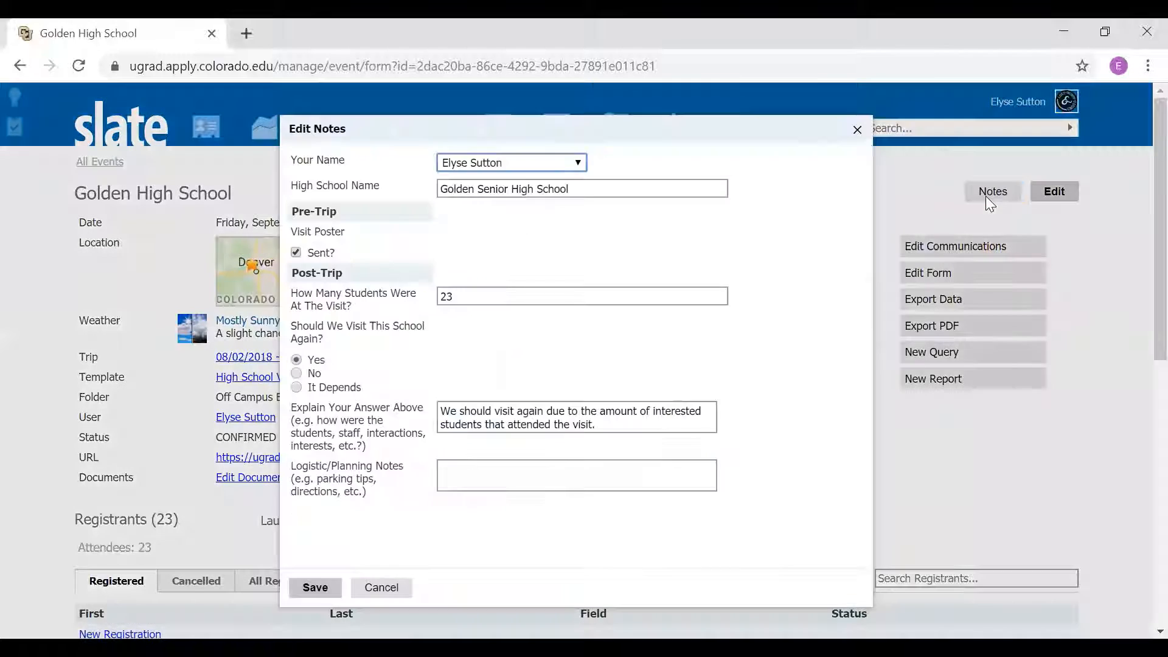
left_click(509, 165)
left_click(509, 165)
left_click(500, 188)
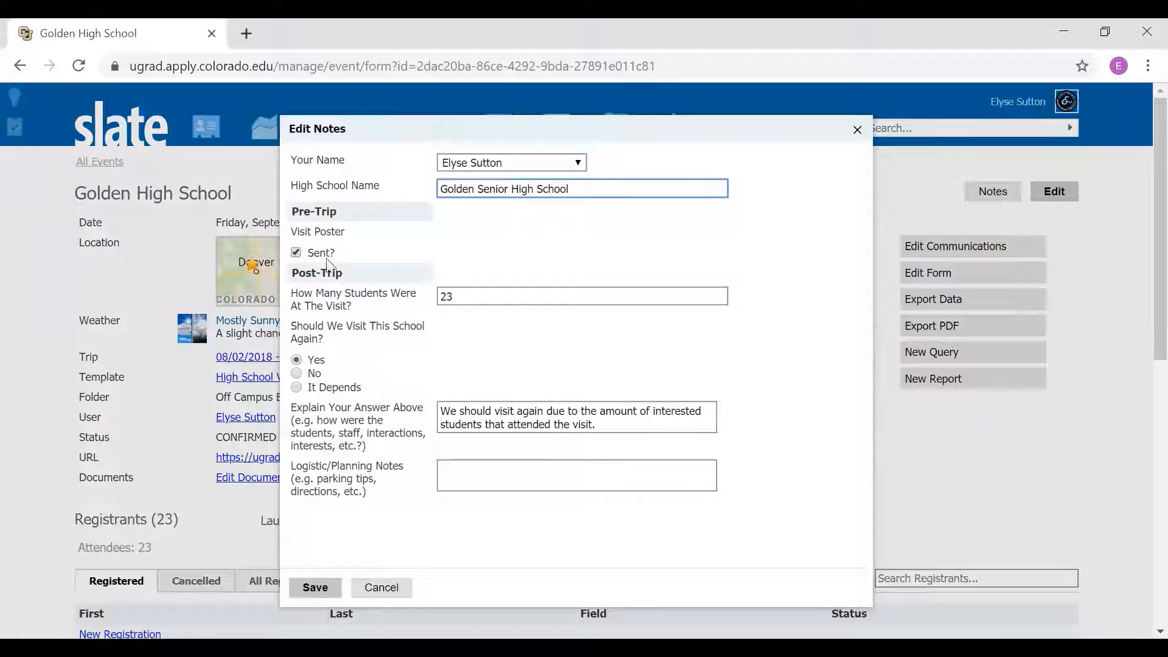
left_click(460, 293)
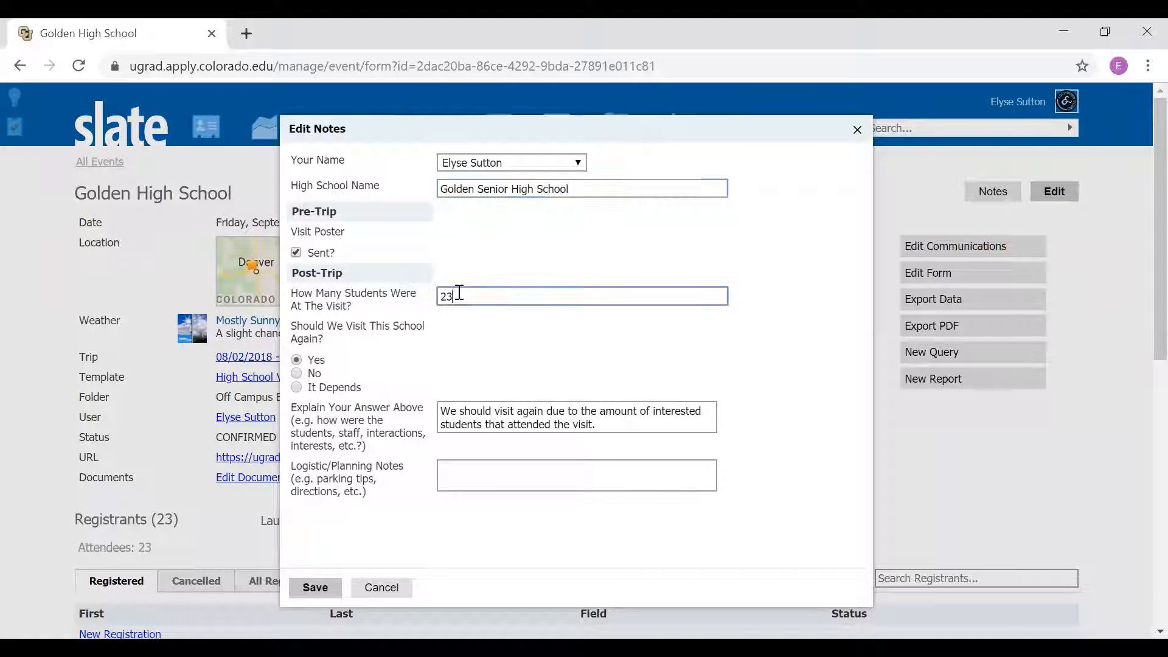
scroll(460, 295, "down", 3)
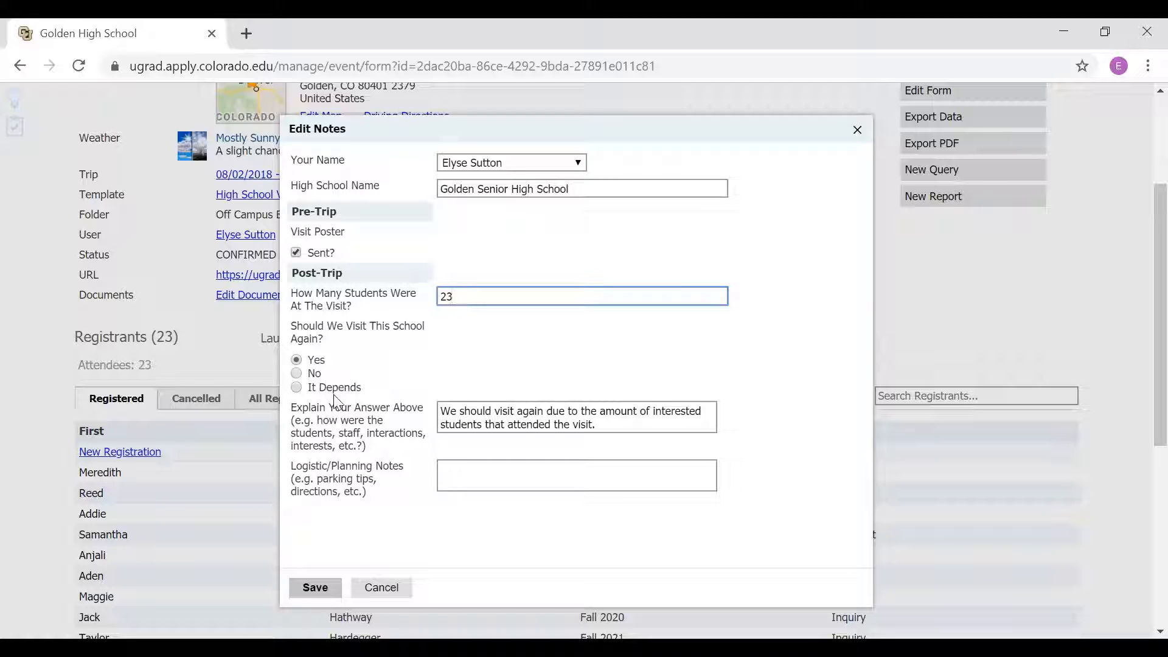
left_click(447, 412)
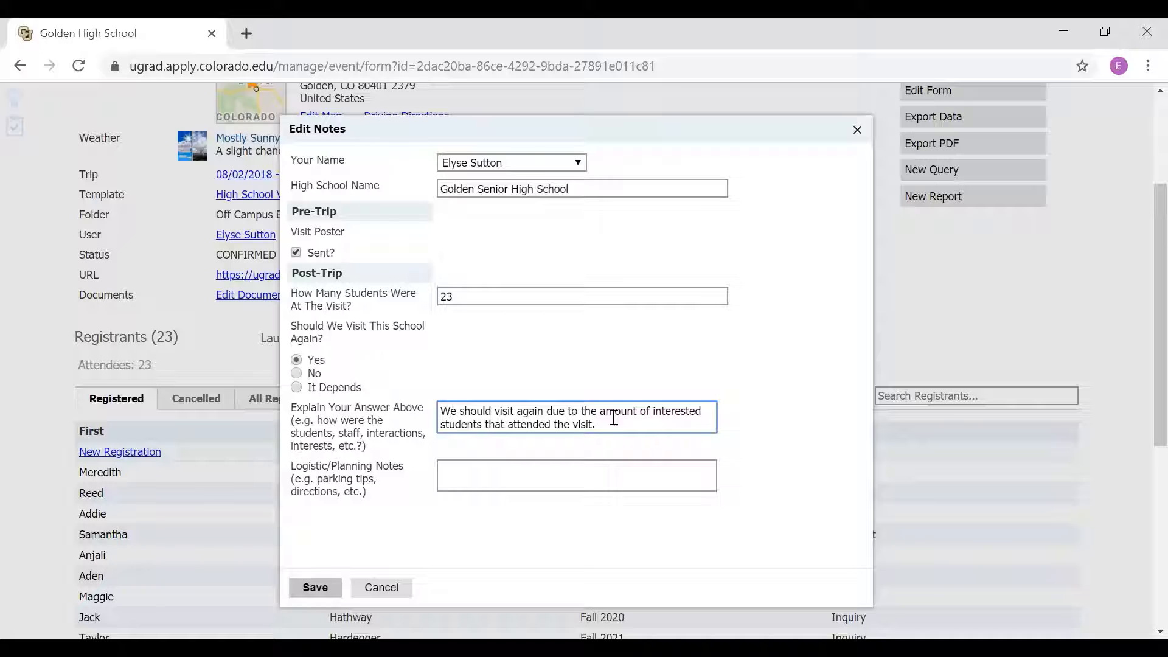
left_click(545, 471)
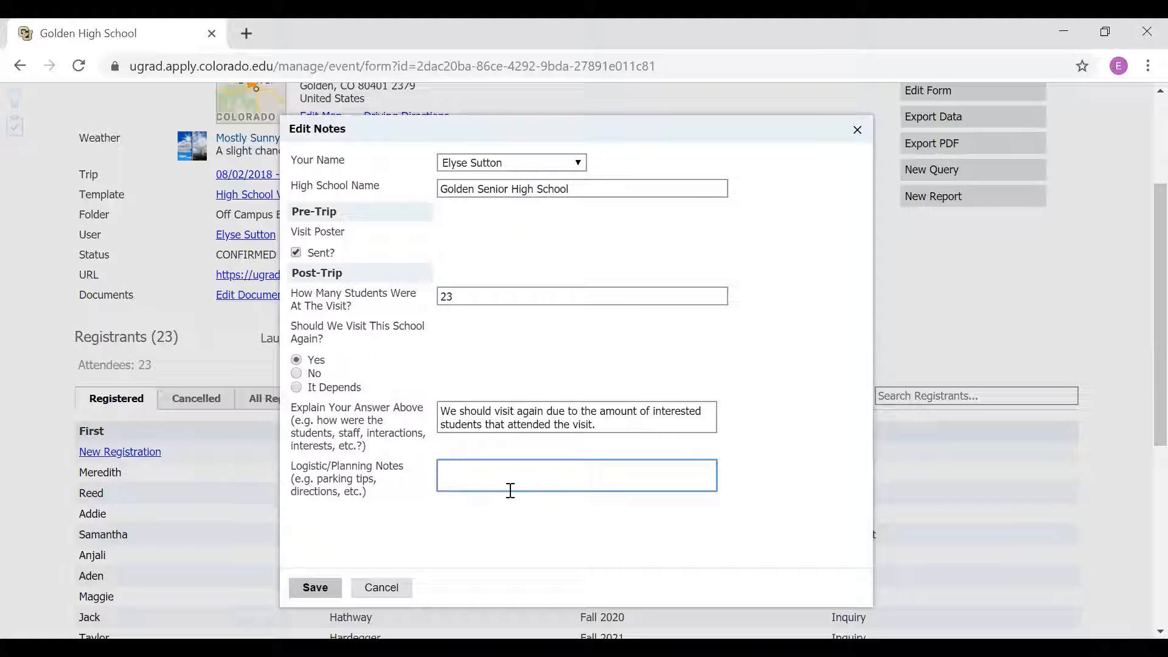
left_click(318, 588)
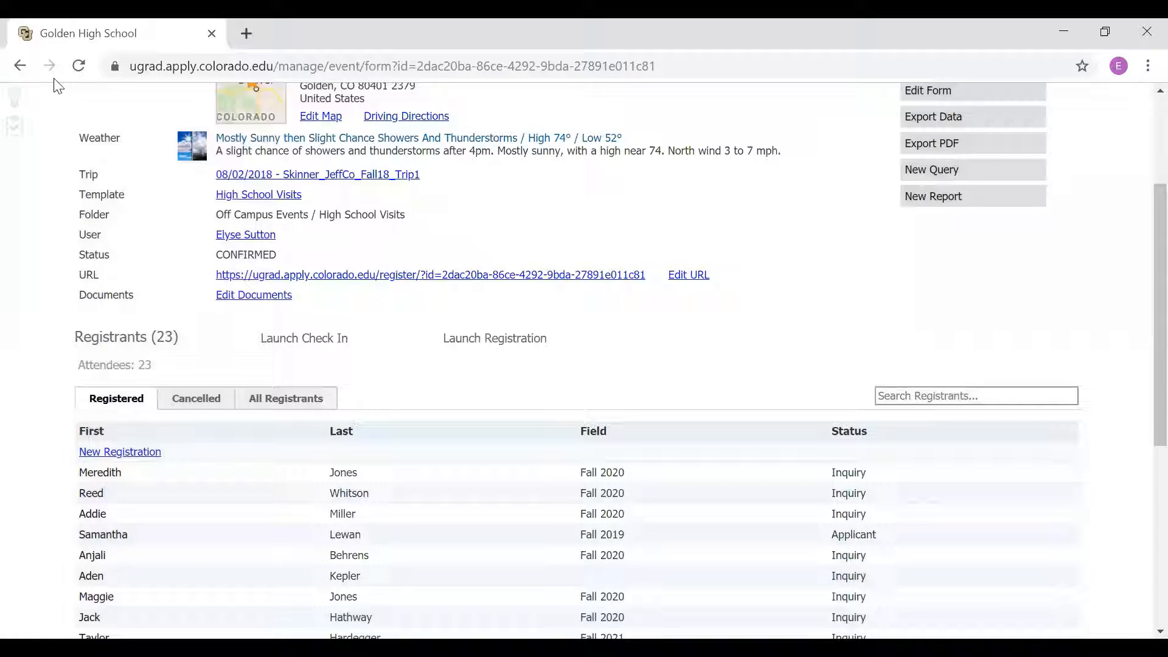
- Return to the trip itinerary and open the notes of the September 5 D'Evelyn College Day event
left_click(20, 66)
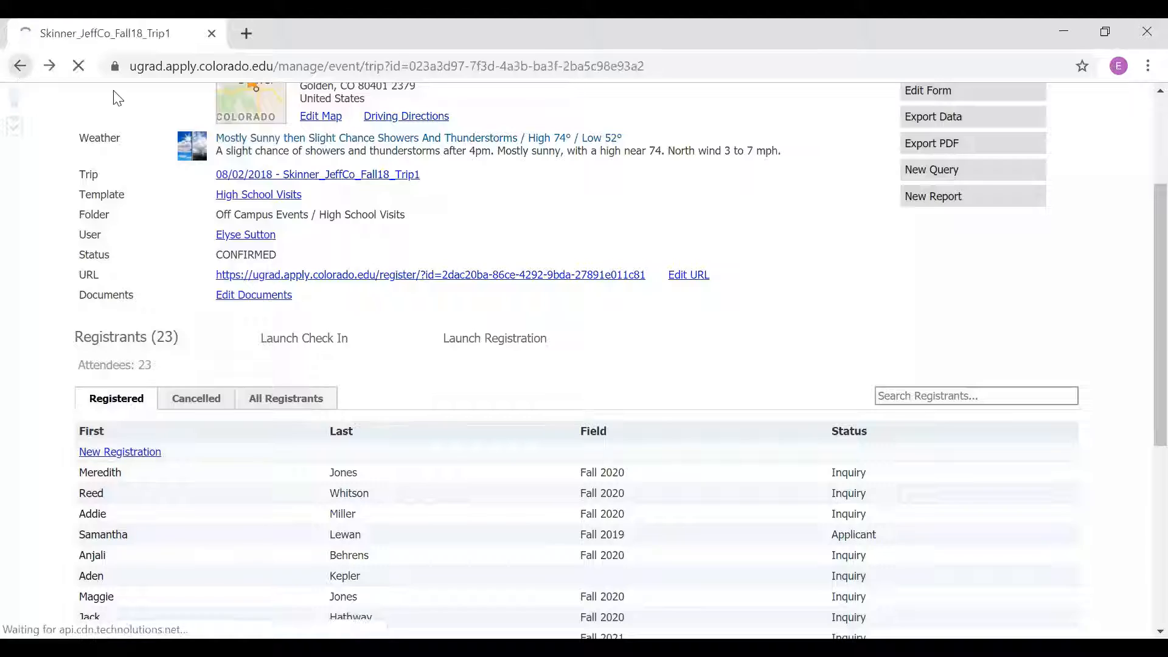
scroll(614, 279, "down", 10)
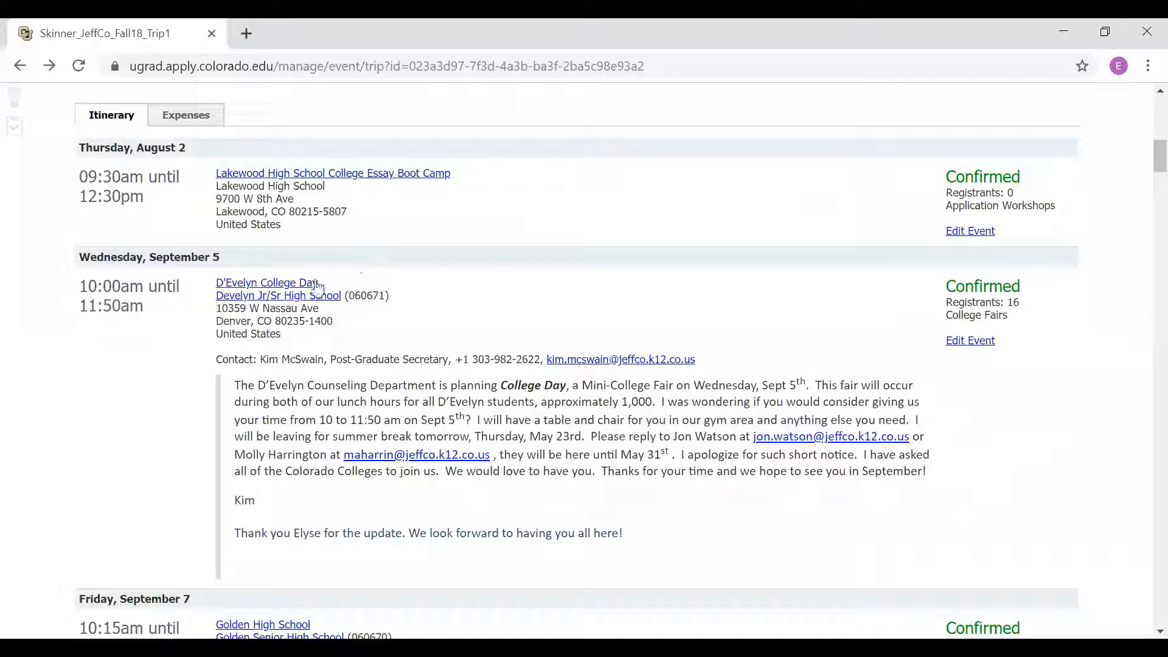
left_click(316, 284)
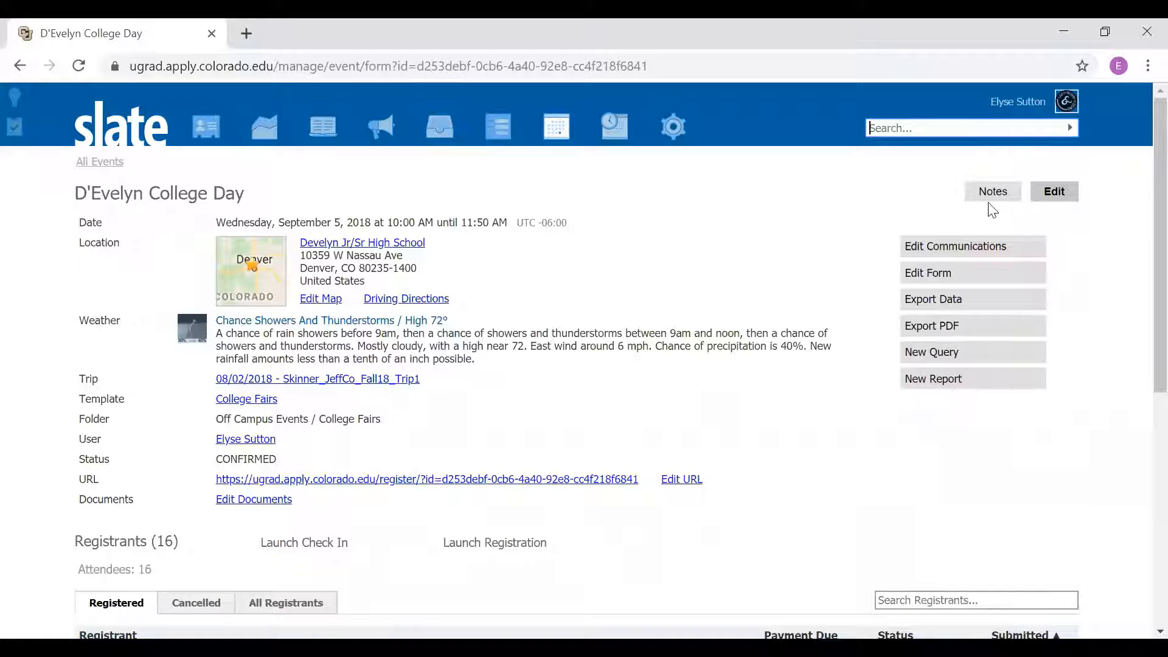
left_click(1015, 191)
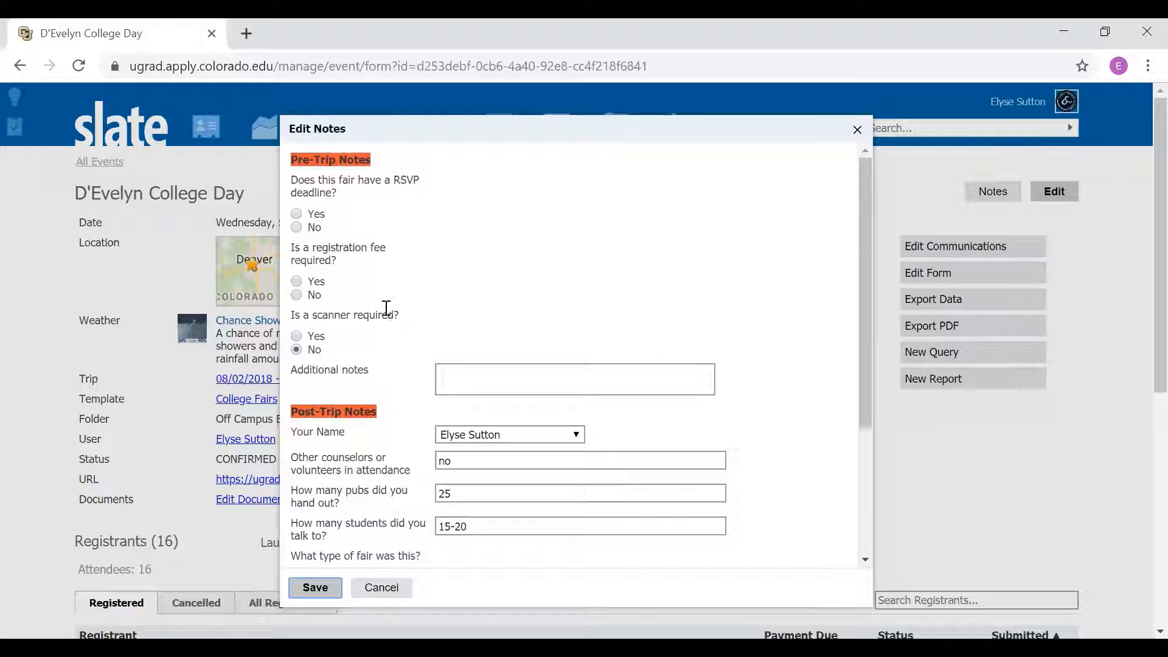
- In the post-trip notes, set the fair type to In-State and answer No for the Day/Night Circuit question
scroll(387, 313, "down", 2)
scroll(387, 313, "down", 2)
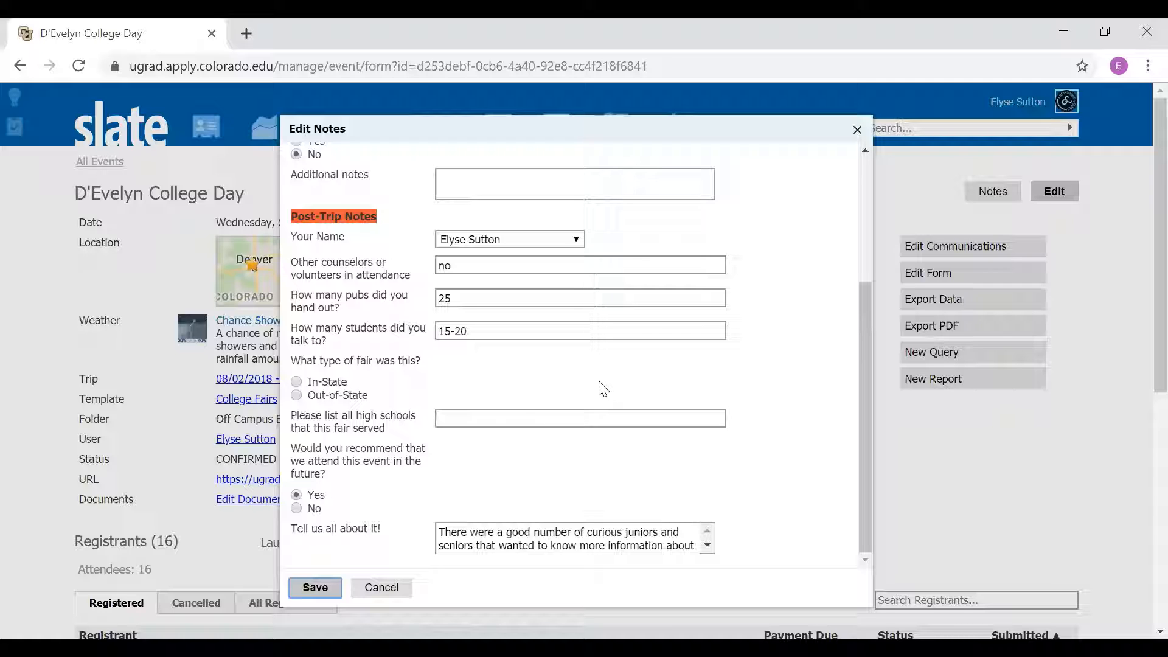
left_click(328, 383)
scroll(445, 388, "down", 3)
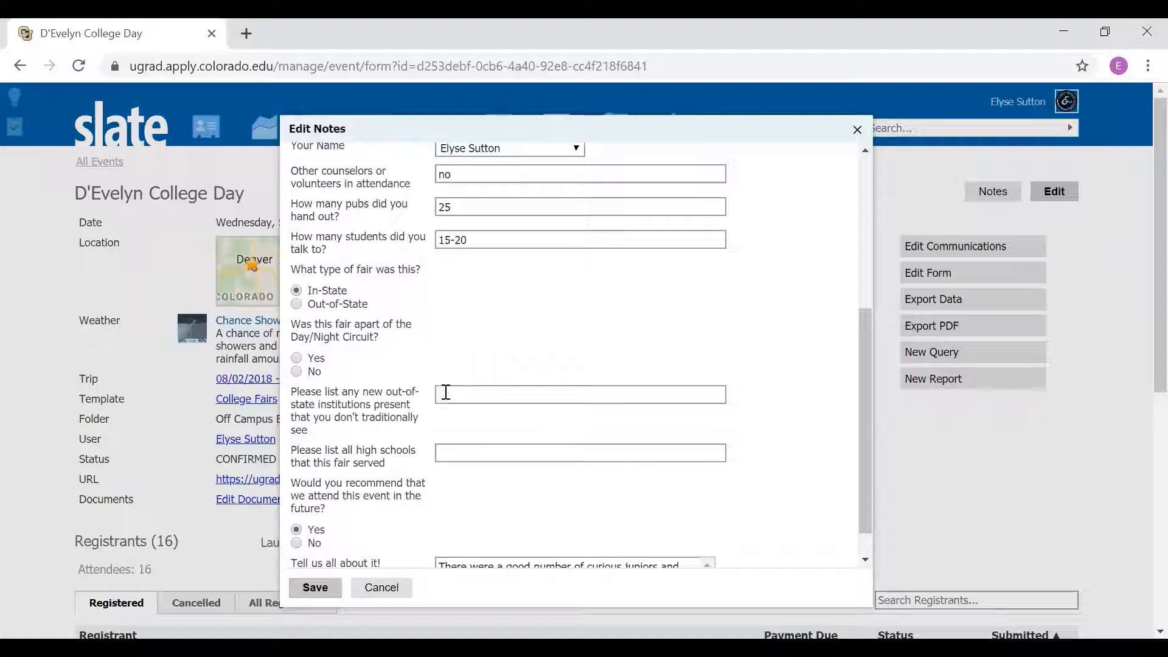
left_click(318, 372)
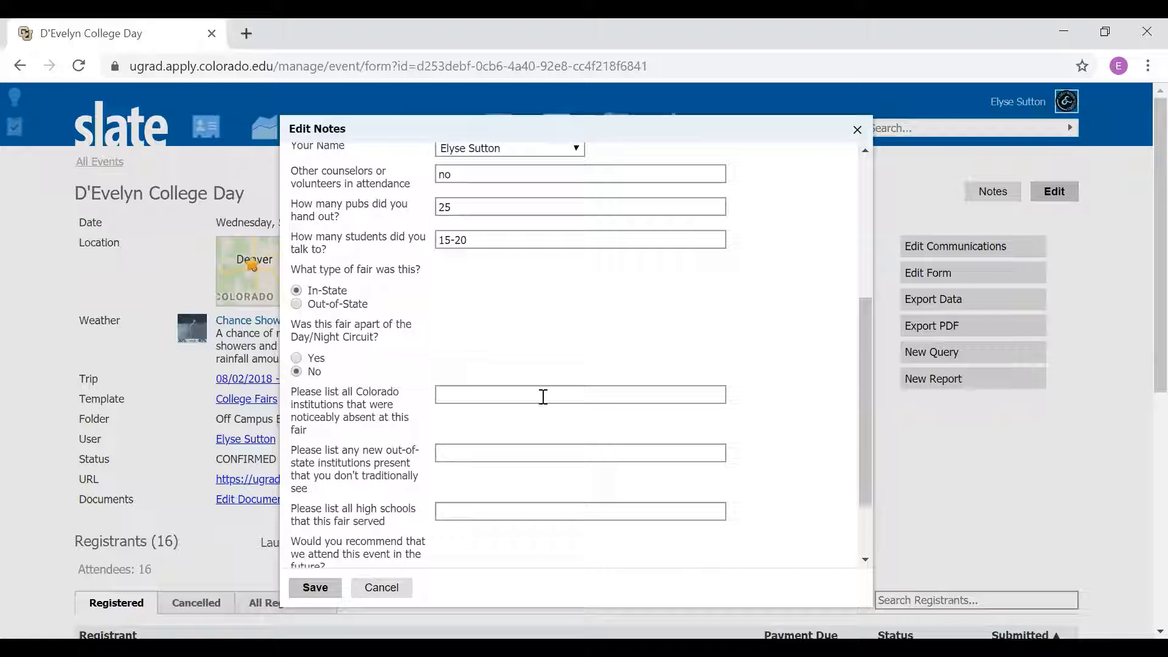
- Examine the remaining college fair note questions and the written comments, and close the notes without saving
scroll(543, 396, "down", 3)
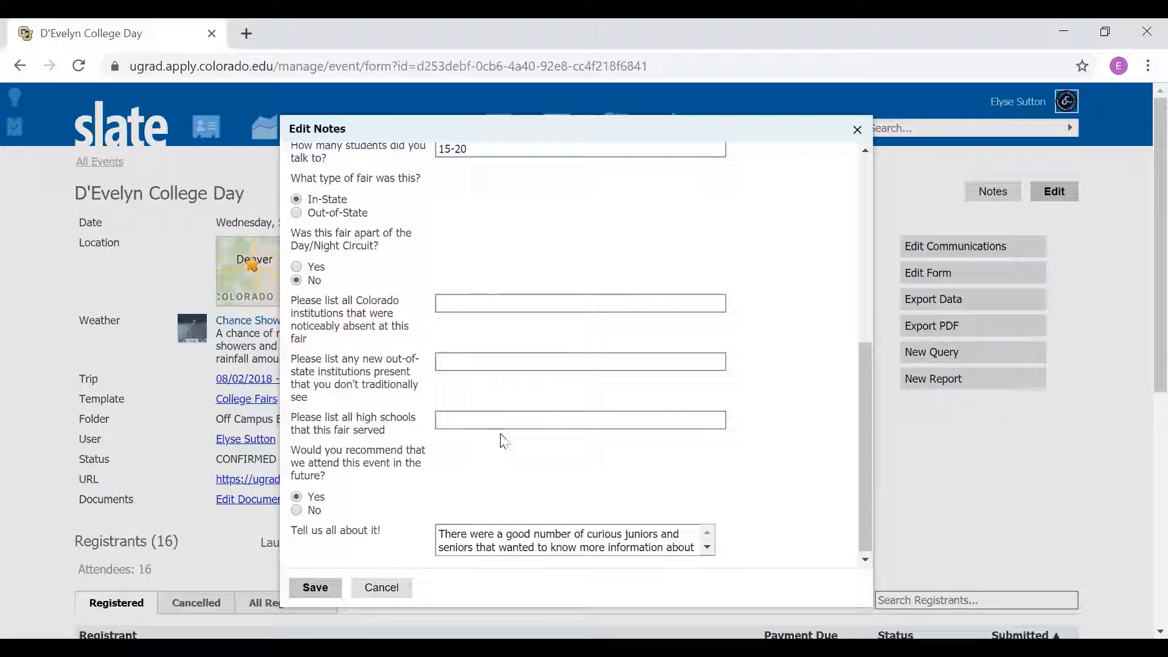
scroll(483, 443, "down", 1)
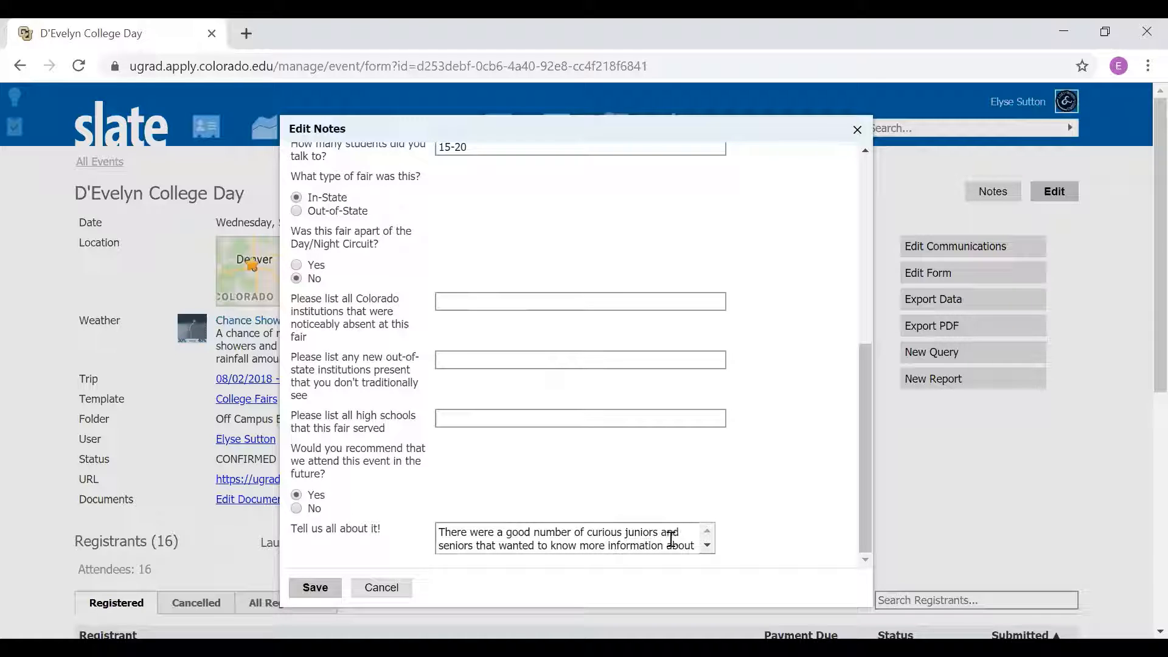
left_click(711, 546)
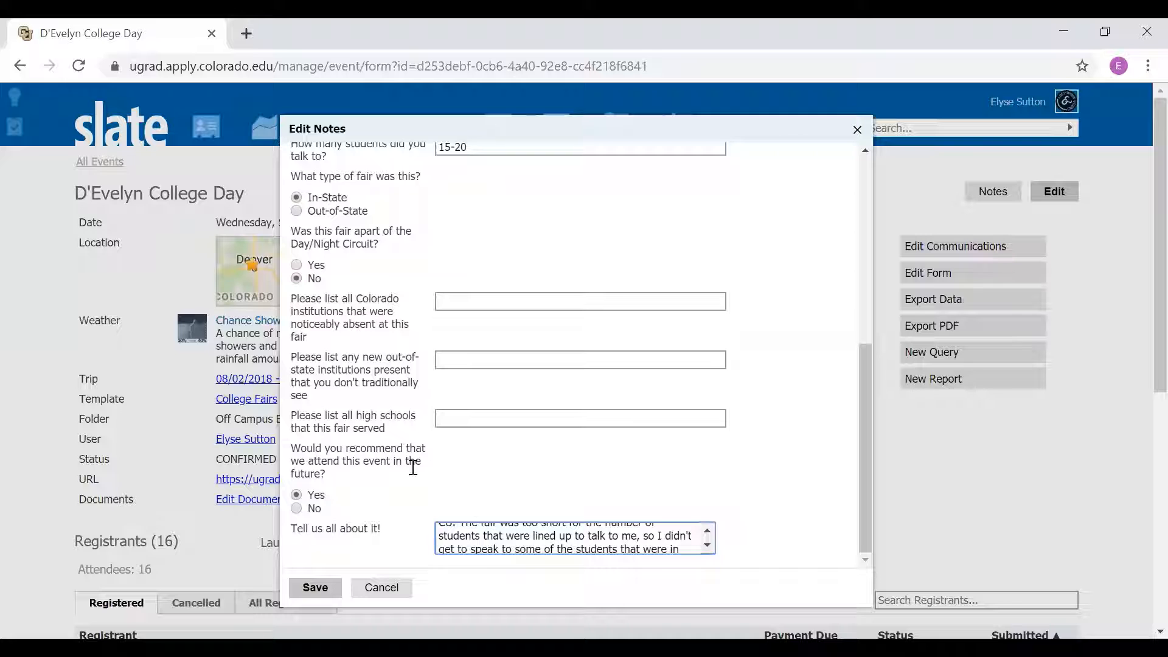
scroll(480, 419, "up", 3)
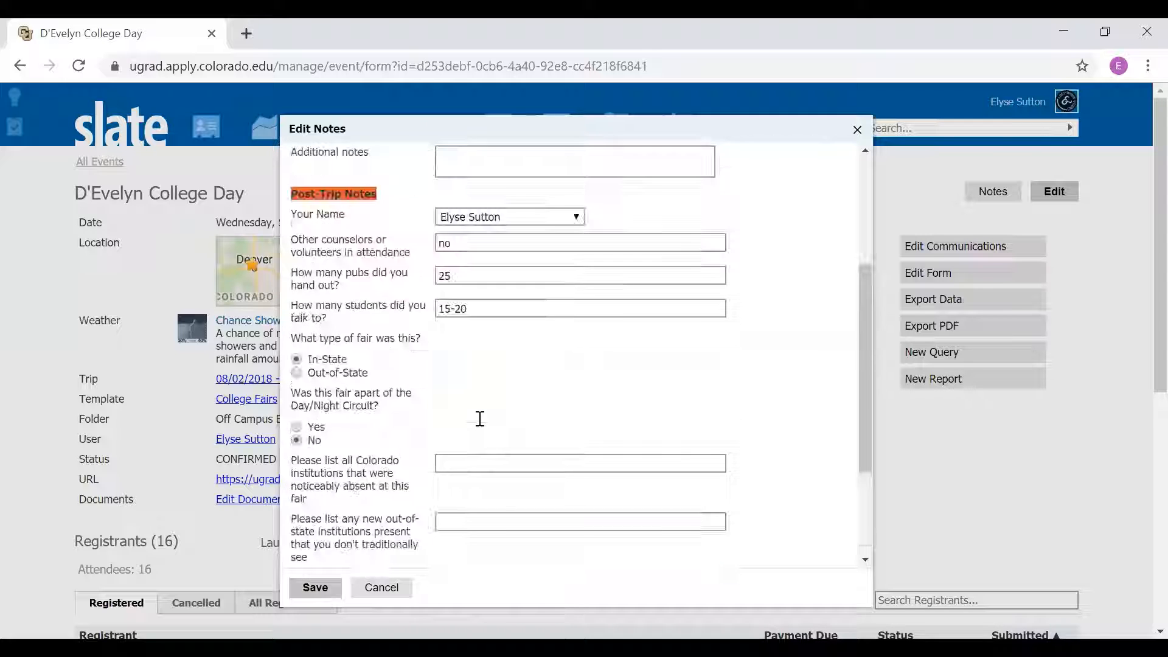
scroll(472, 390, "up", 2)
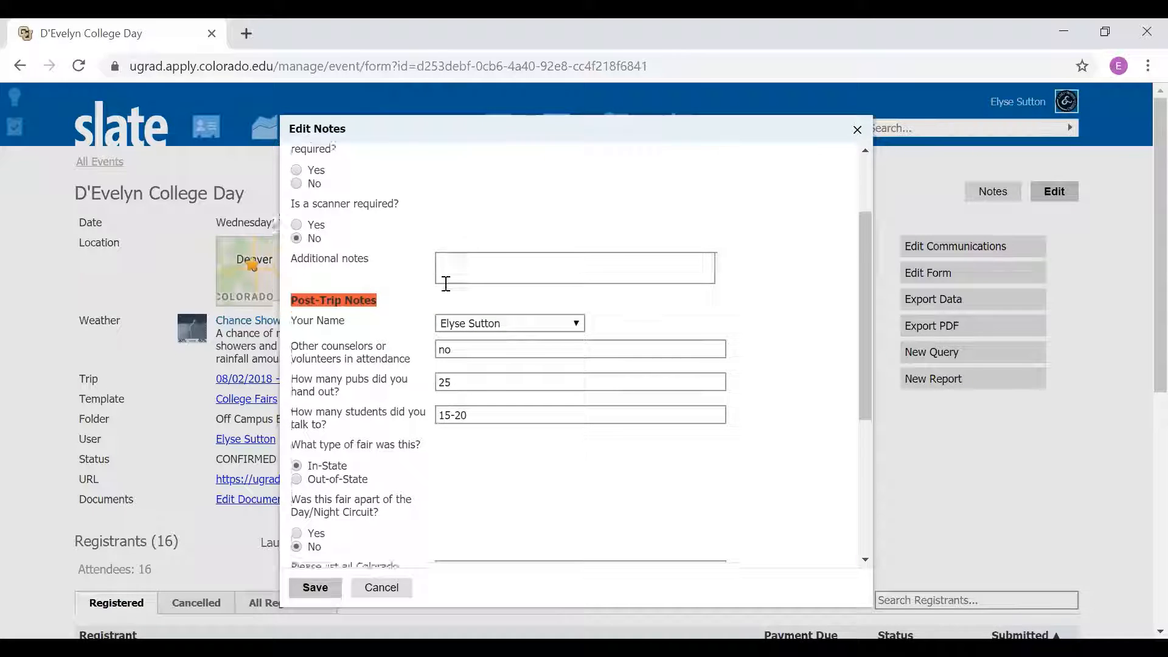
scroll(445, 289, "down", 2)
scroll(445, 244, "down", 2)
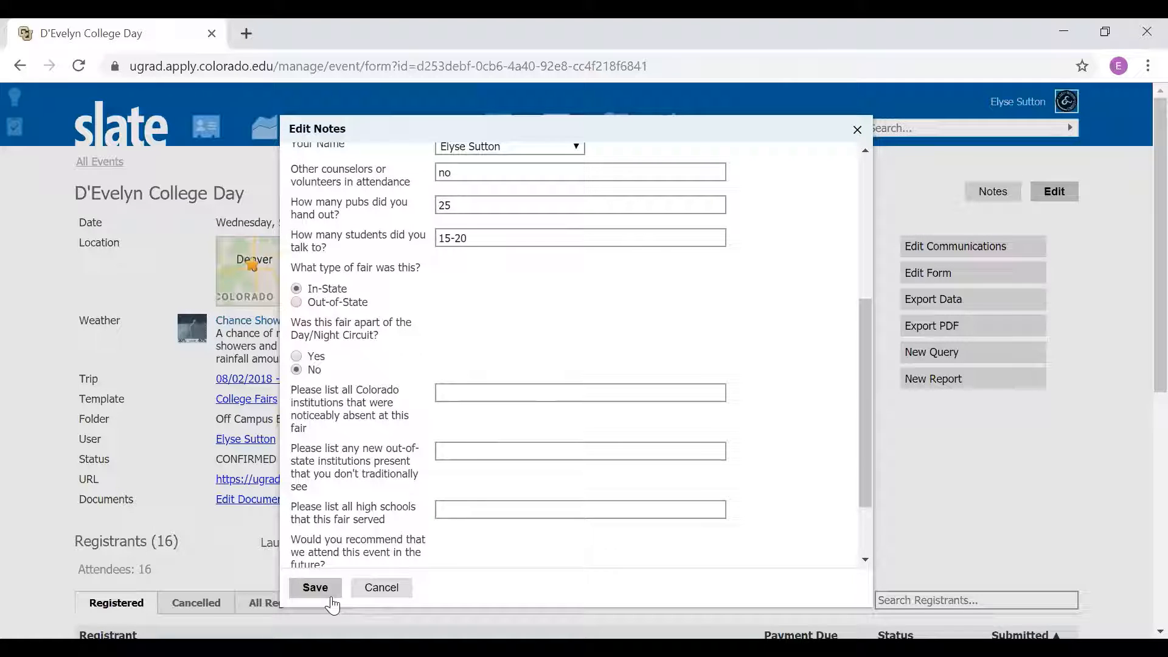
left_click(382, 588)
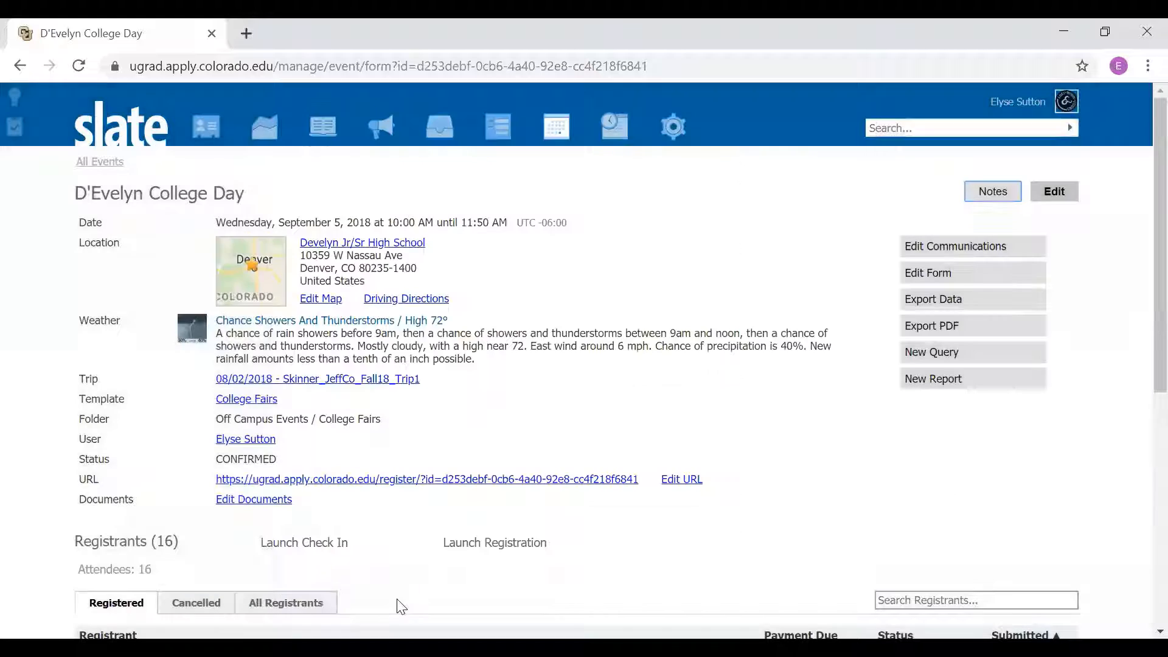